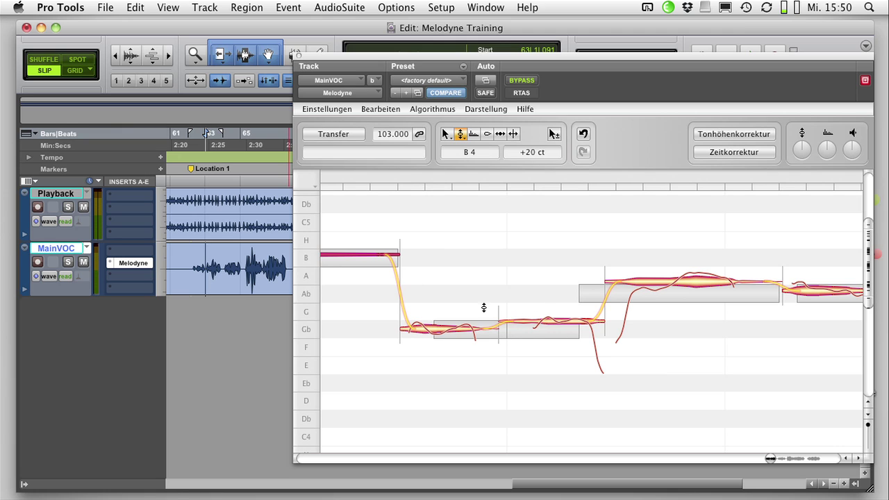
Lower the second Gb note of the MainVOC phrase to Gb 4, +9 ct, and play the passage before and after
key("space")
key("space")
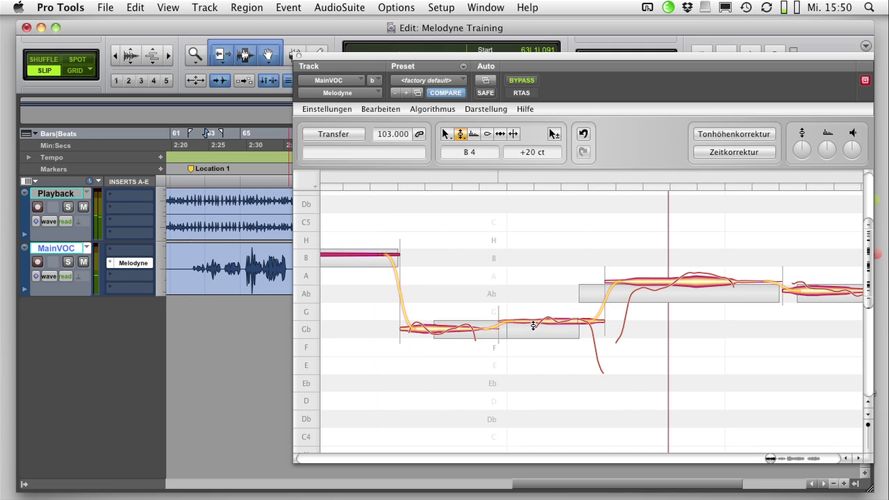
left_click(553, 322)
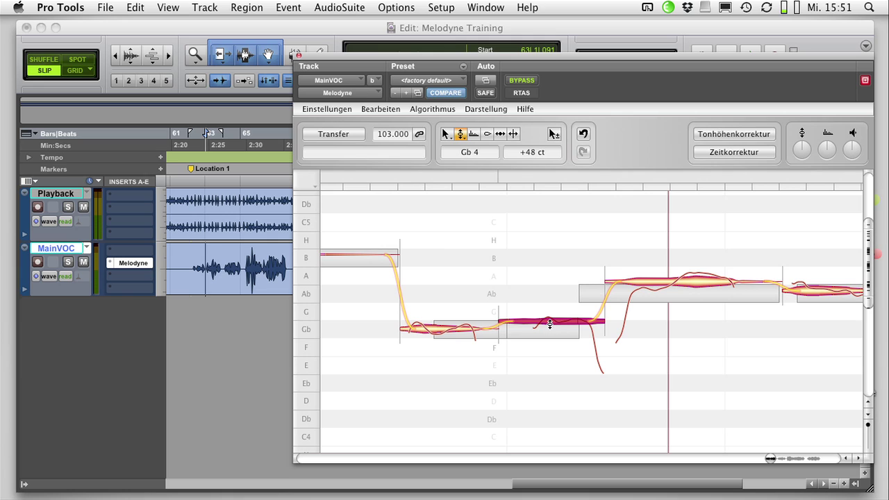
left_click_drag(550, 323, 550, 330)
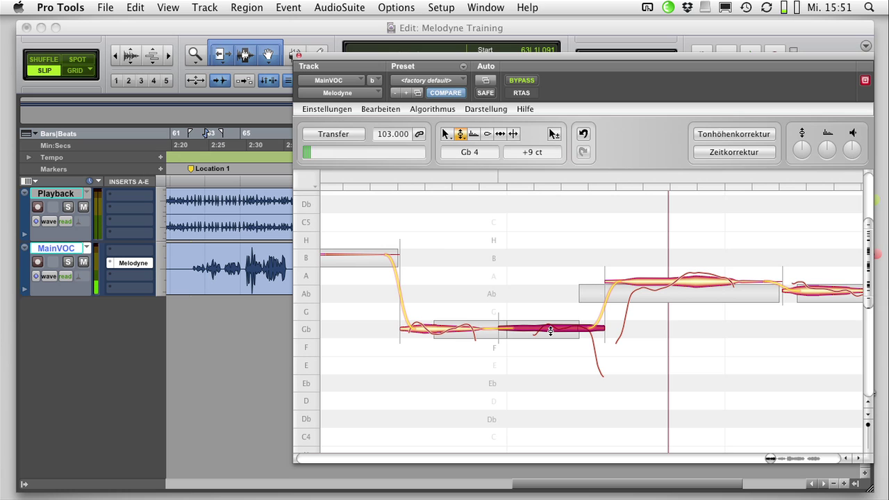
key("space")
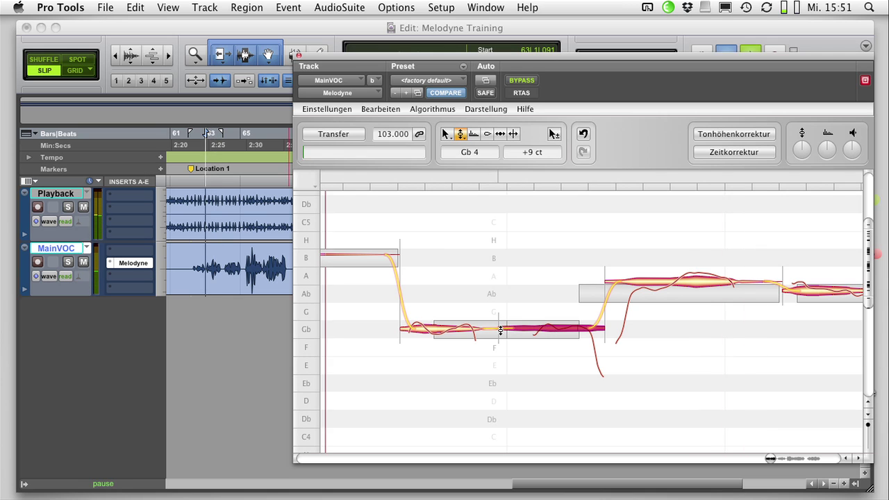
key("space")
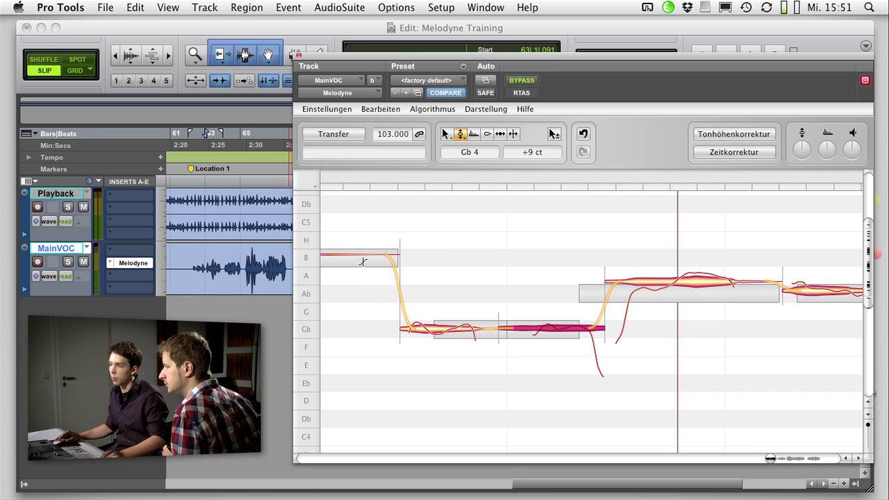
Deselect the notes, listen to the phrase again, and place the playhead at the start of the first Gb note
left_click(361, 300)
key("space")
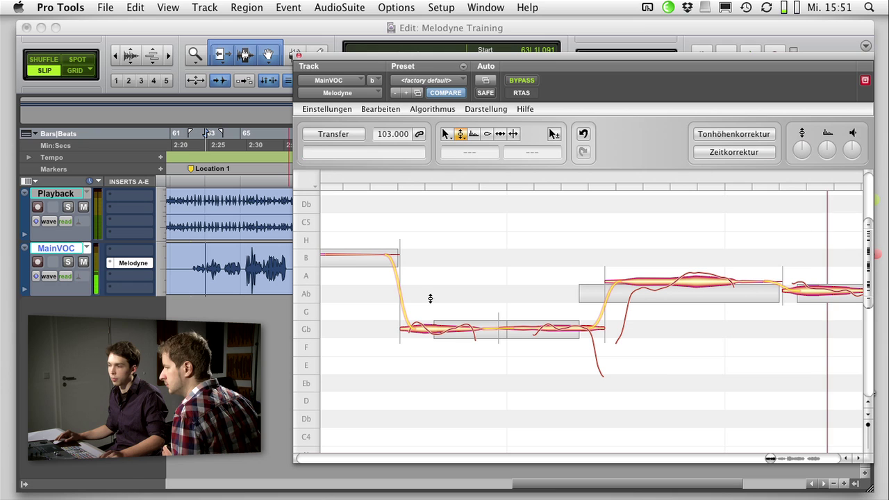
key("space")
key("space")
left_click(426, 327)
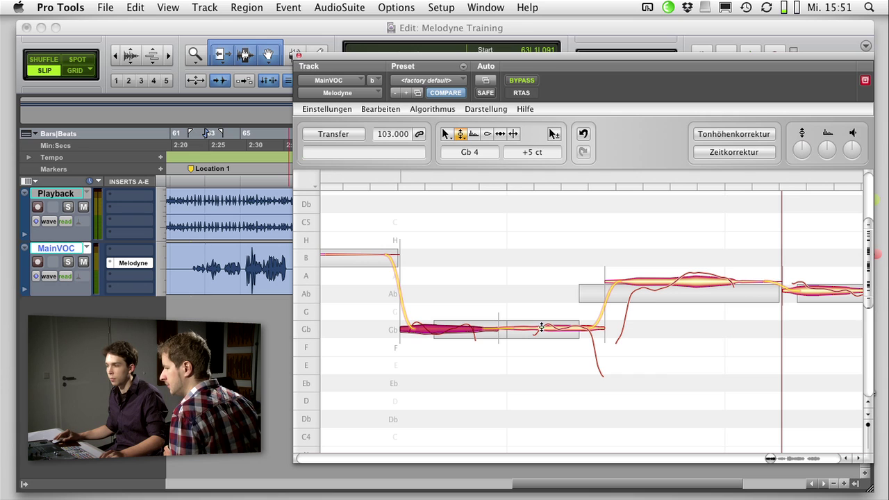
mouse_move(399, 175)
left_mouse_down()
mouse_move(718, 182)
mouse_move(400, 183)
left_mouse_up()
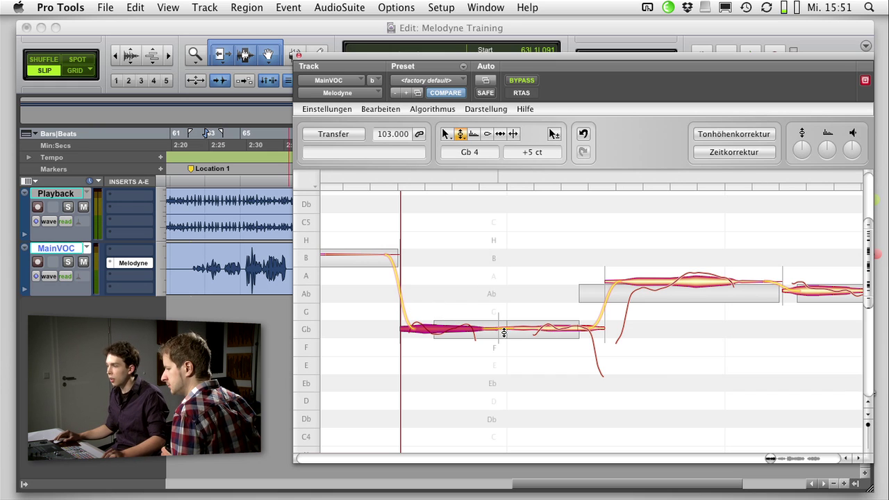
left_click_drag(521, 366, 528, 384)
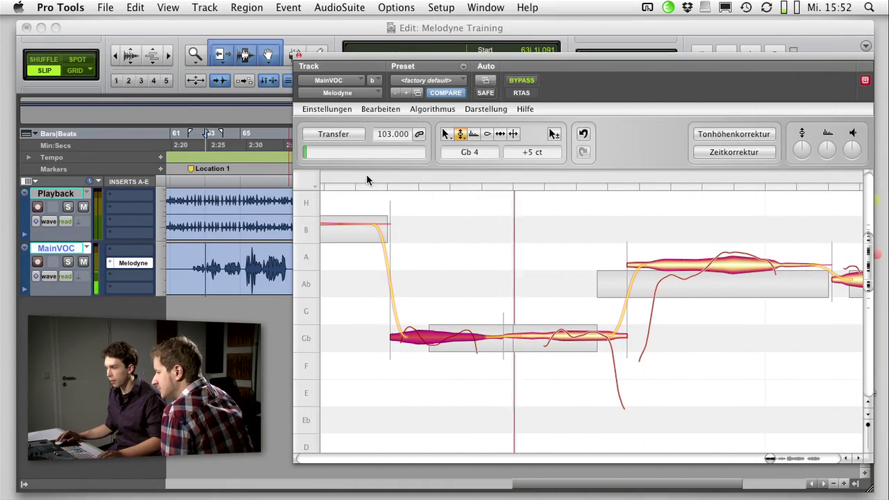
Undo the second Gb note's pitch change and play the original version for comparison
key("space")
left_click(583, 133)
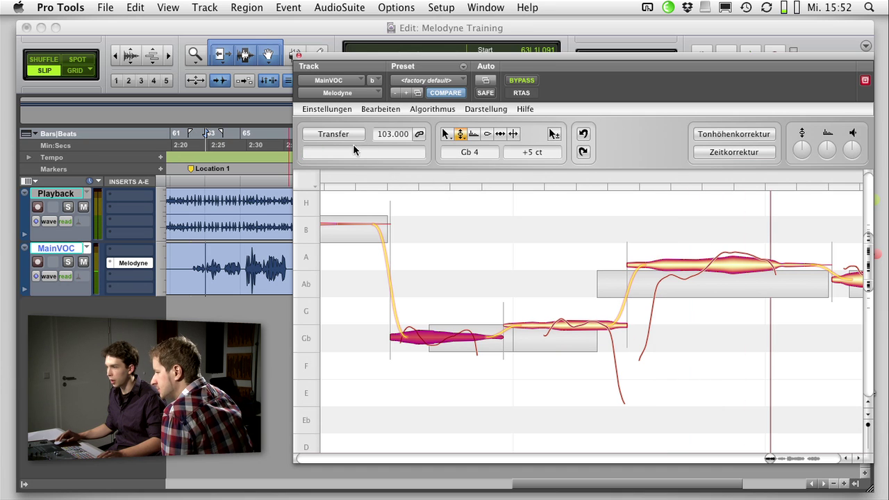
key("space")
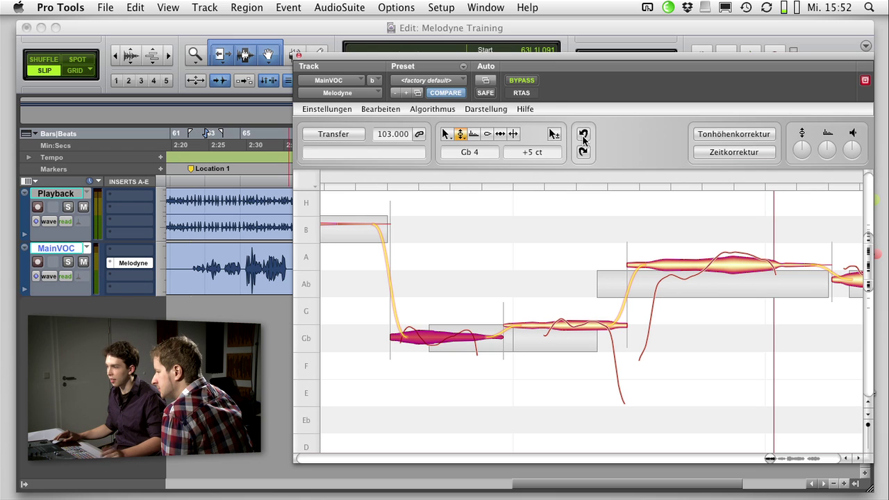
Lower the second Gb note to Gb 4, +7 ct, and play the passage from before the drop to Gb
left_click_drag(535, 332, 537, 340)
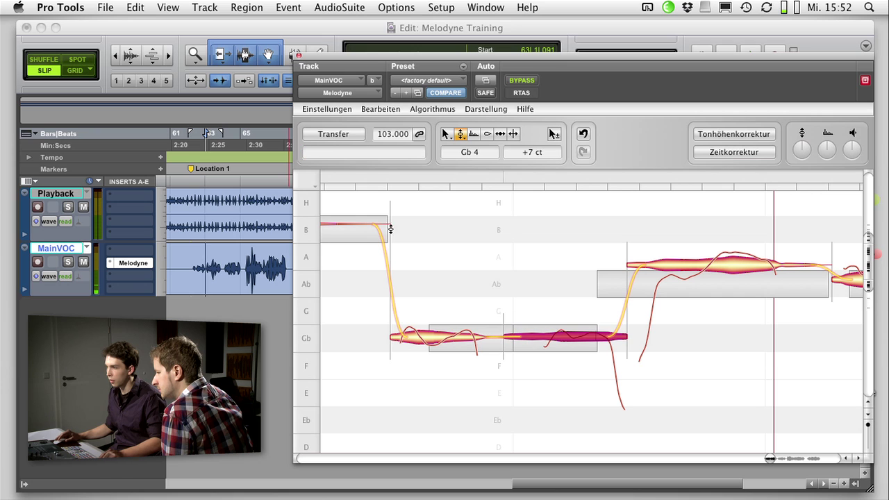
left_click(358, 181)
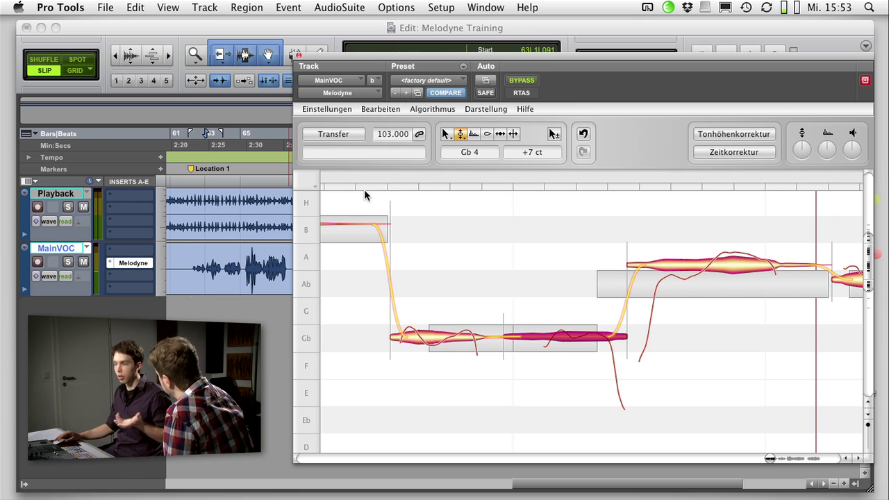
Split the second Gb note with the note separation tool at about one third of its length
right_click(465, 262)
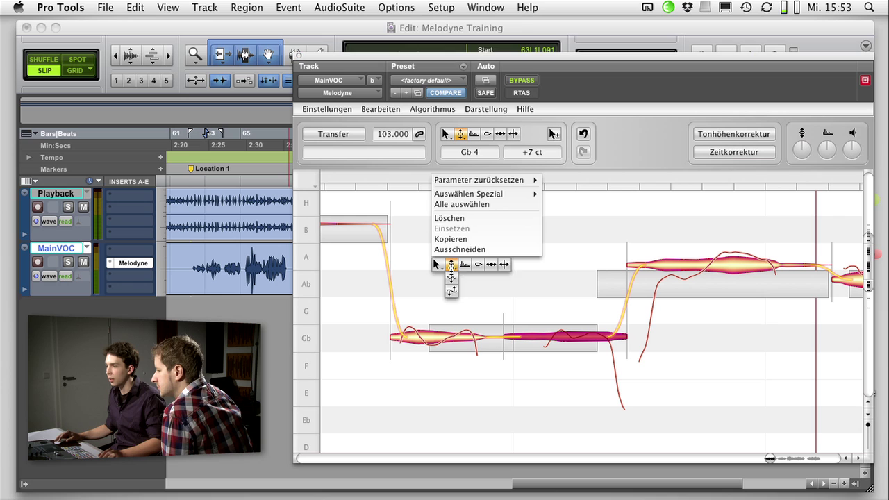
left_click(505, 265)
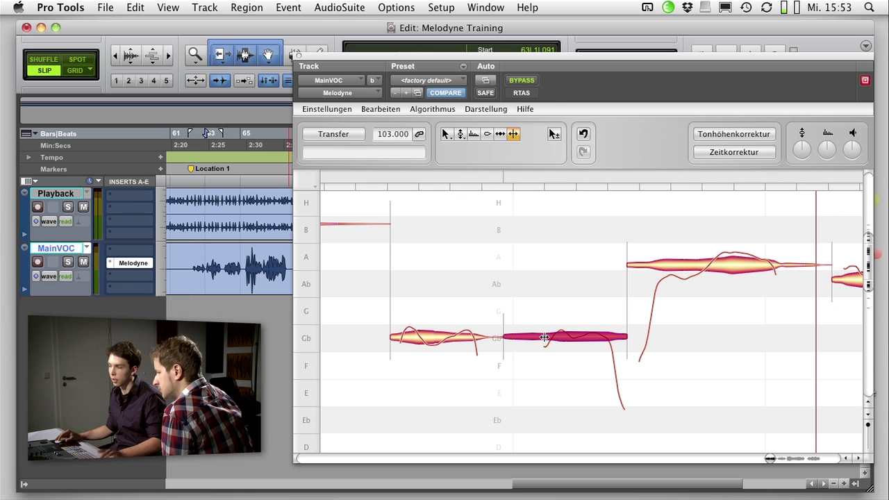
double_click(544, 337)
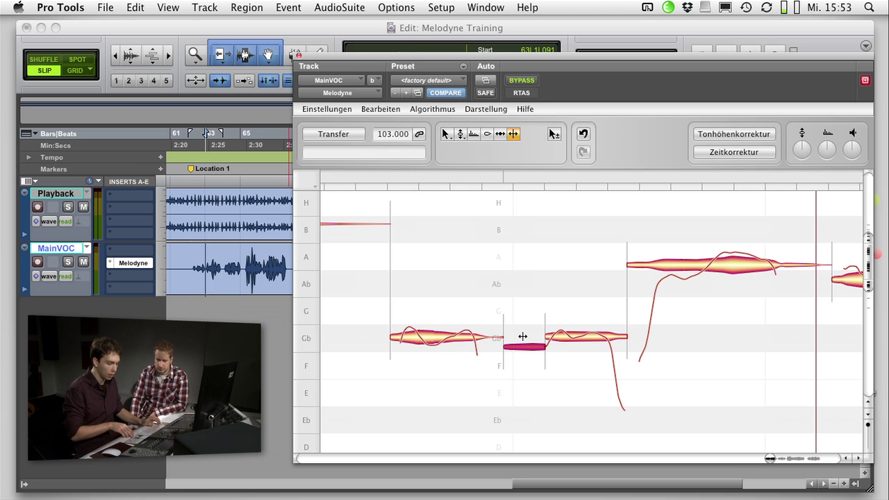
key("Left")
key("Right")
key("Right")
key("Right")
key("Left")
key("Left")
key("Left")
key("Left")
key("Right")
key("Right")
key("Right")
key("Left")
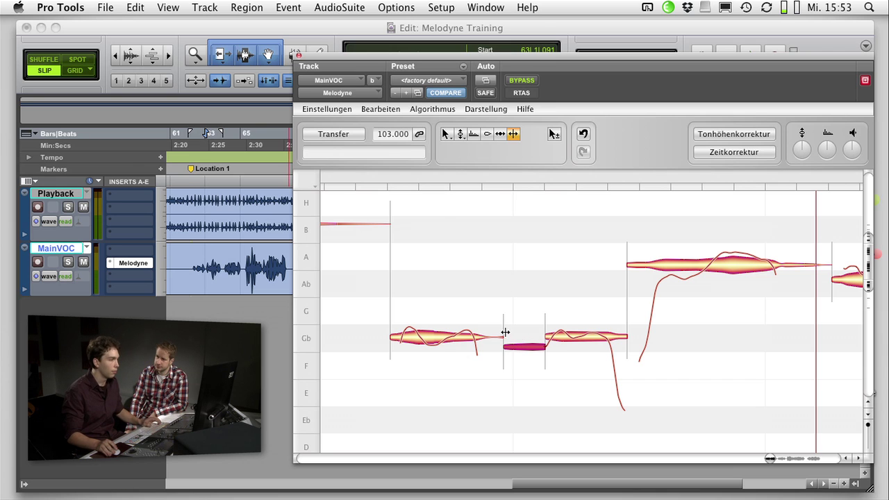
Switch back to the pitch tool and reset only the pitch (Tonhöhe zurücksetzen) of the short front part of the split note
right_click(461, 278)
left_click(410, 284)
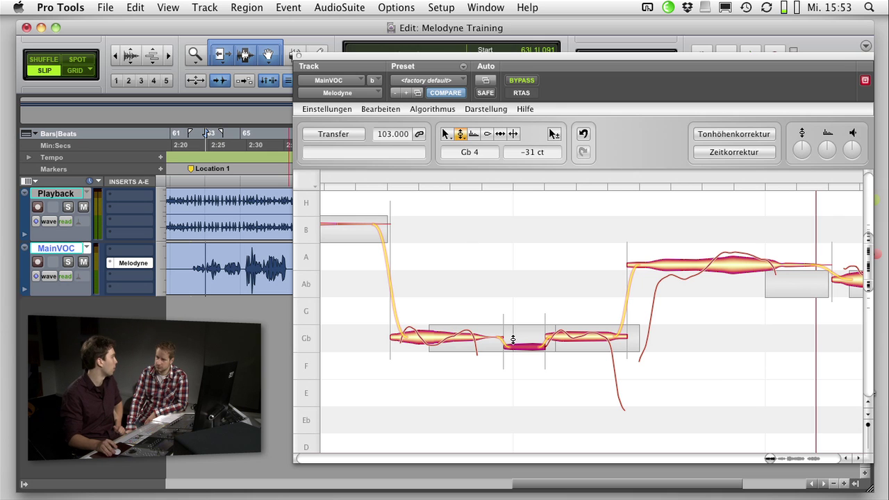
left_click(375, 112)
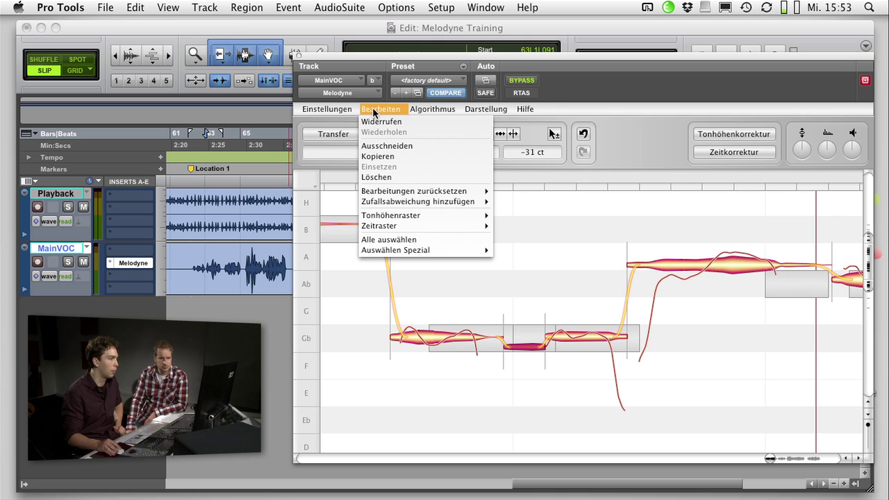
mouse_move(436, 193)
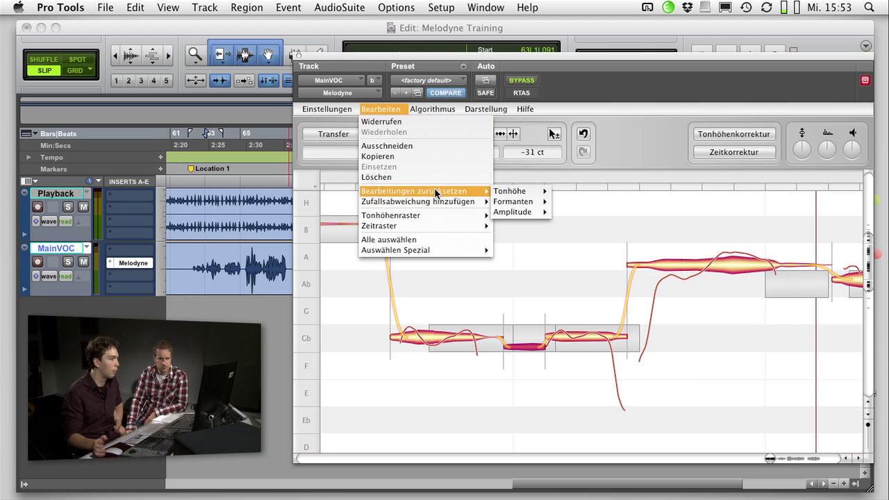
mouse_move(498, 195)
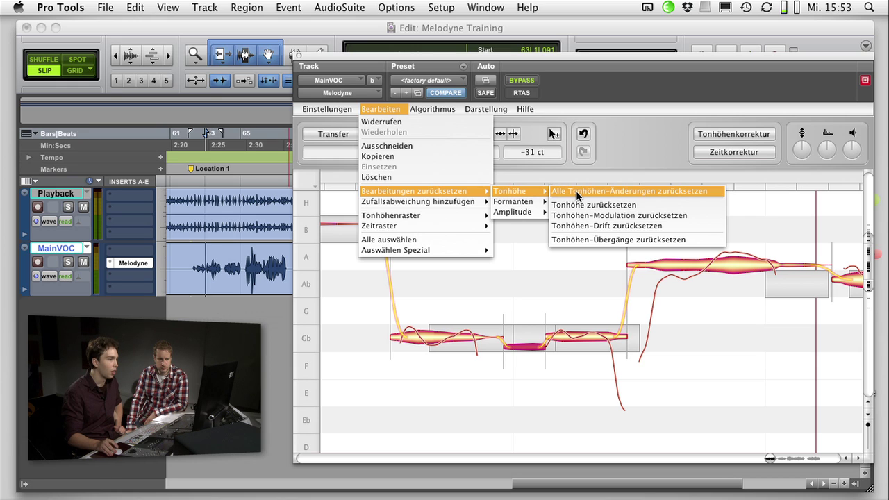
left_click(632, 209)
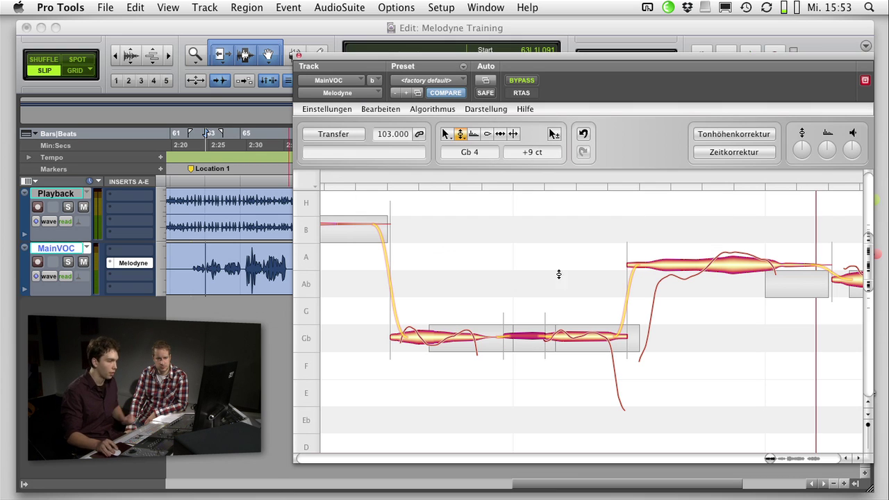
Listen to the phrase, raise the long note between Ab and A to Ab 4, +73 ct, and check it in playback
left_click(367, 182)
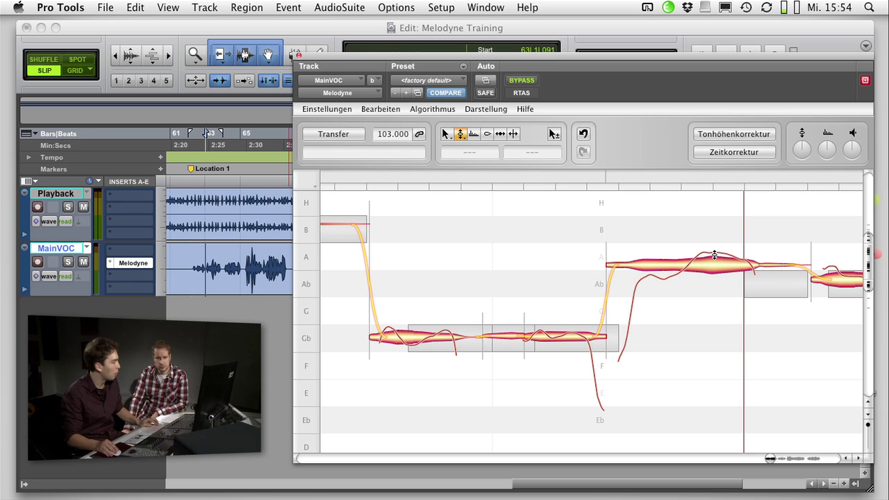
key("space")
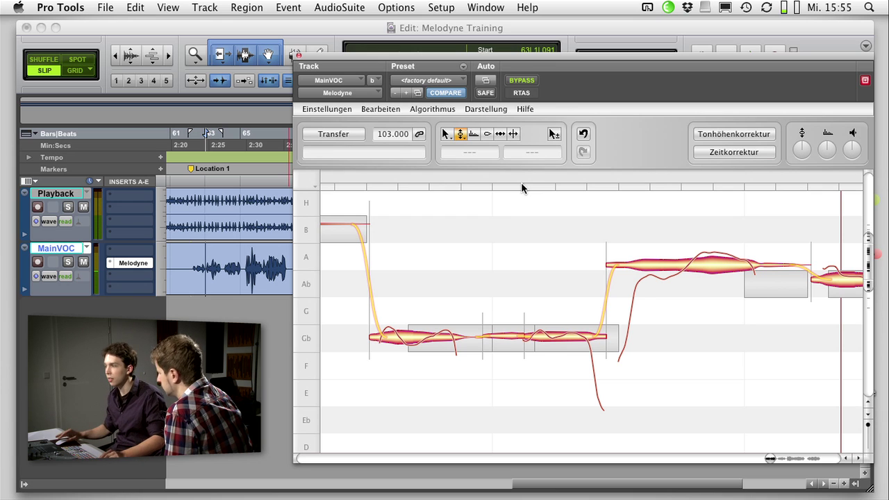
left_click(711, 266)
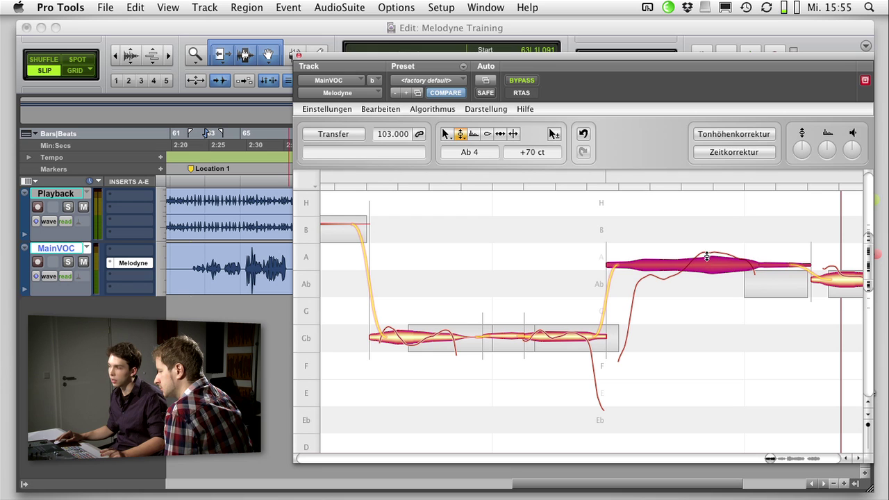
left_click_drag(712, 265, 714, 262)
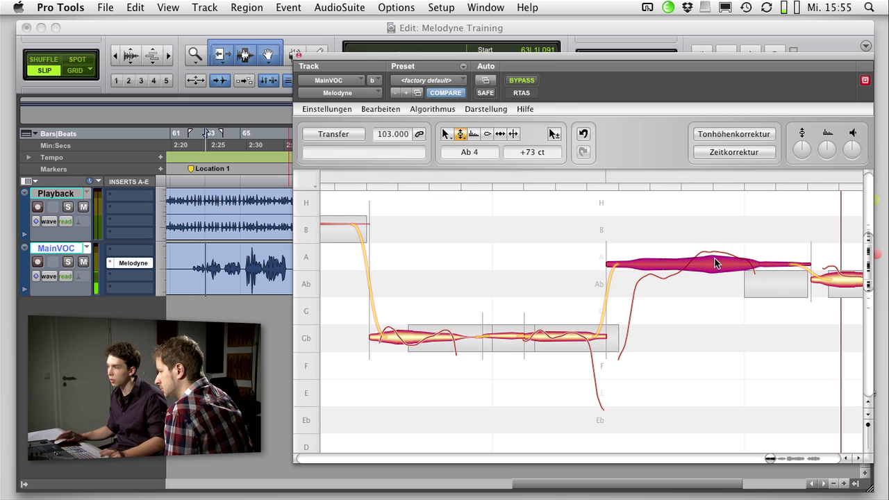
key("space")
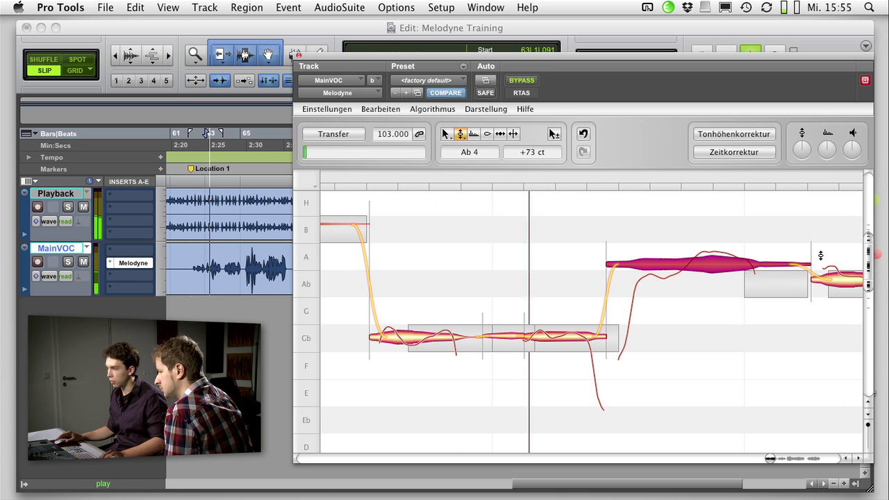
key("space")
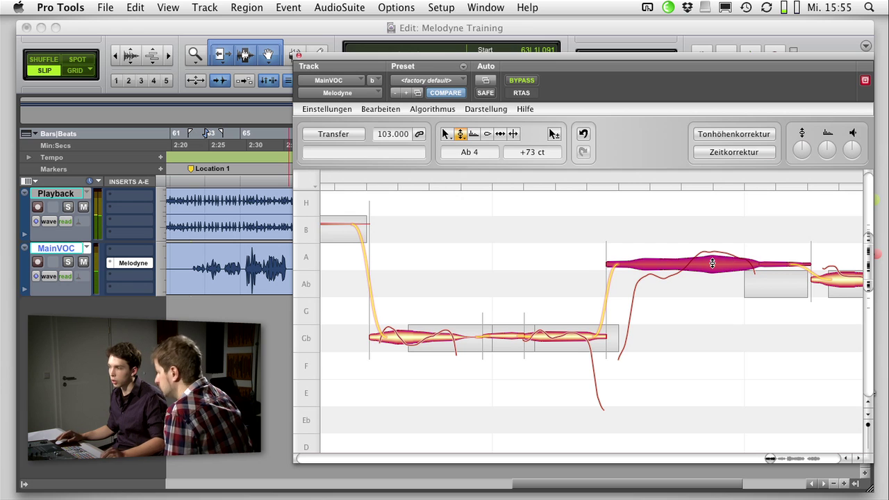
key("space")
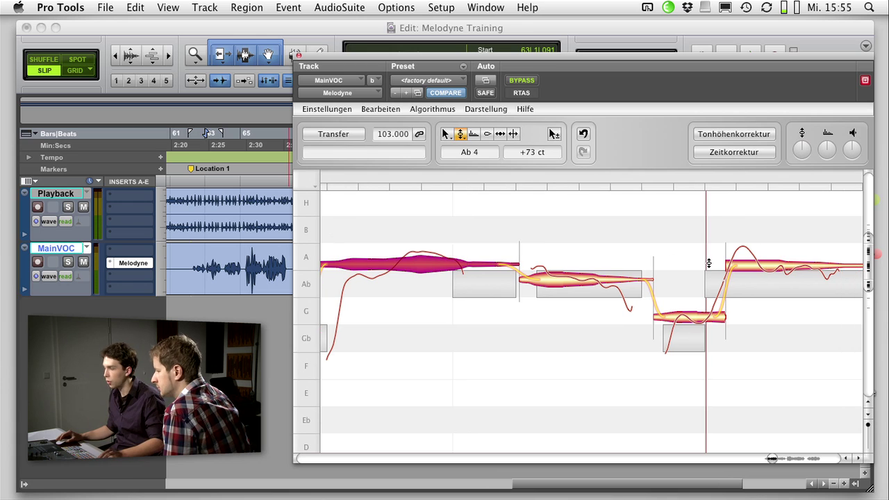
Lower the following Ab note to Ab 4, +4 ct, and play the passage
left_click_drag(548, 277, 552, 280)
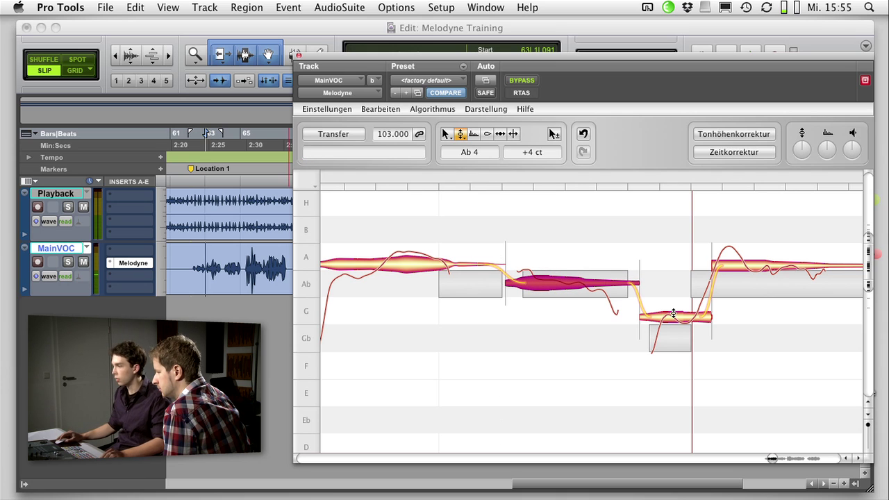
key("space")
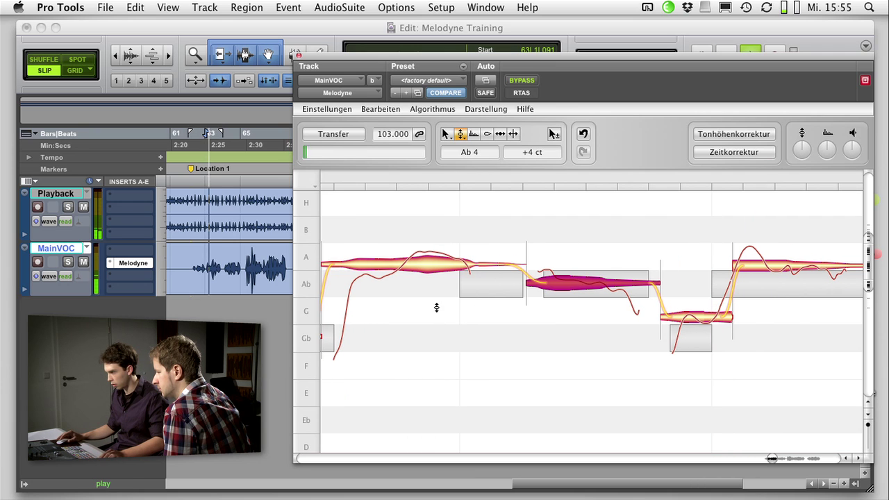
Reduce that Ab note's pitch drift to -149.0 % with the pitch drift tool, return to the pitch tool, and listen to the result
right_click(577, 287)
left_click(560, 286)
left_click_drag(560, 286, 551, 435)
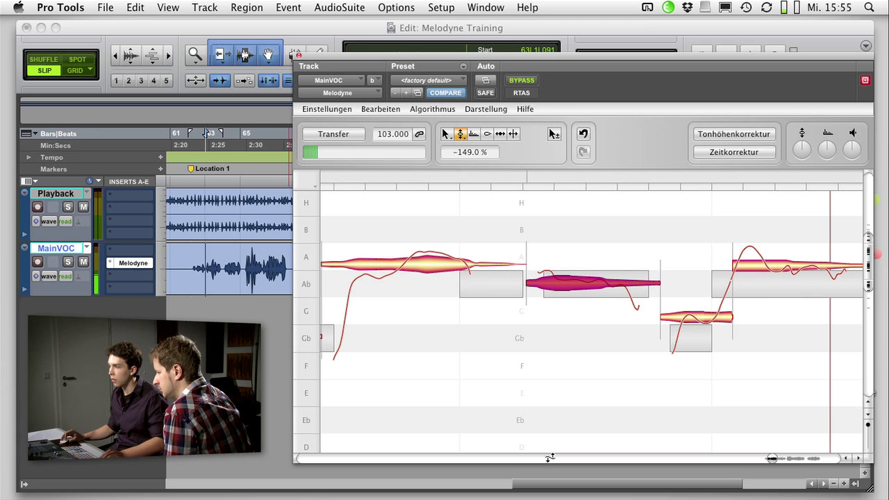
right_click(563, 365)
left_click(563, 367)
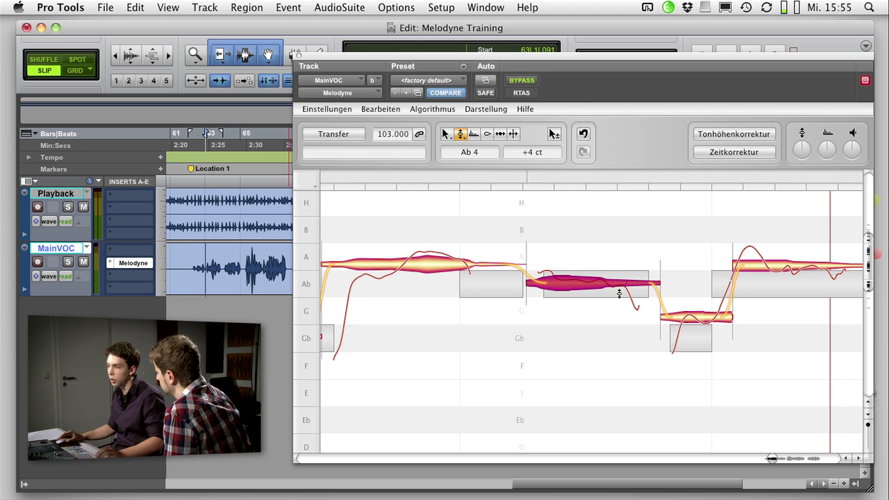
key("space")
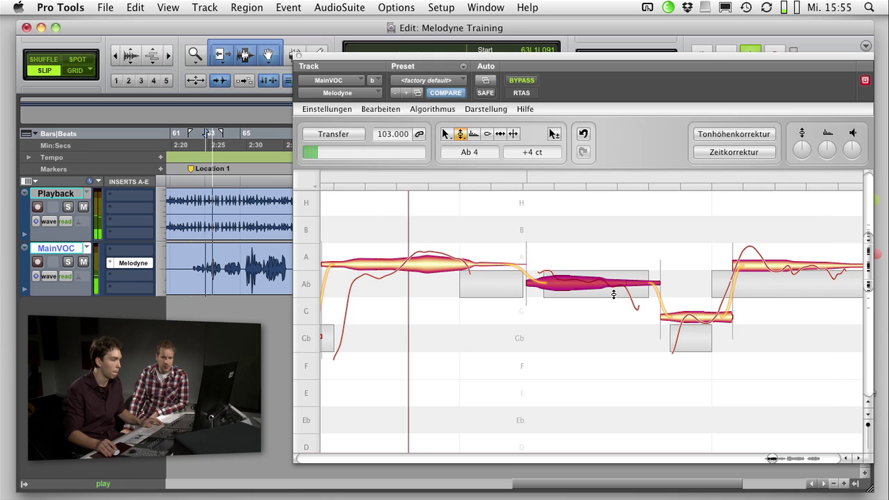
key("space")
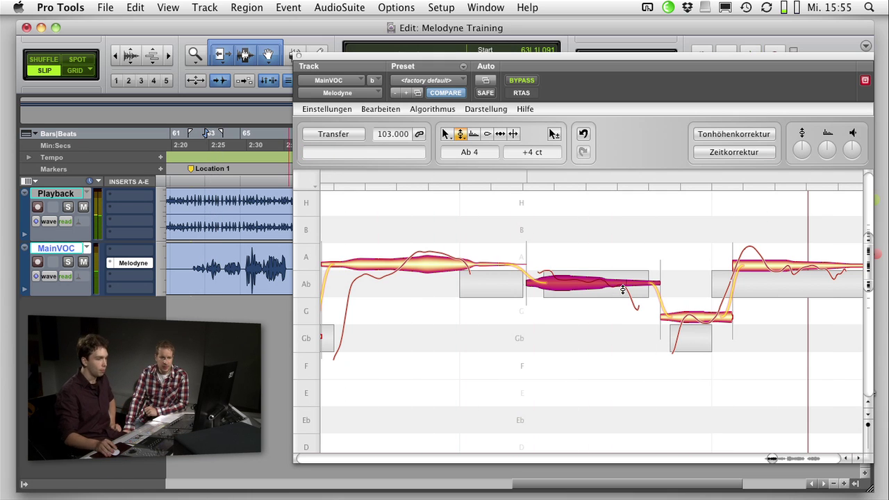
Raise the short note between Gb and G to G 4, +3 ct, and listen to the passage
scroll(621, 290, "right", 5)
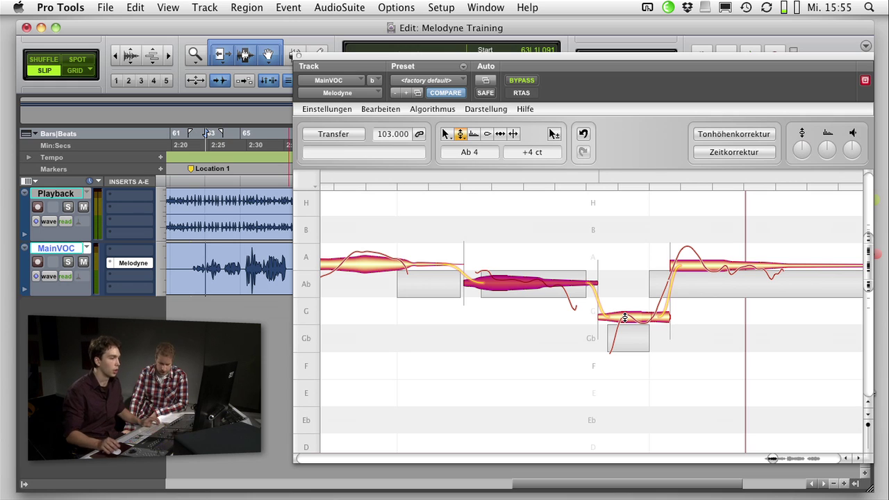
left_click_drag(622, 317, 625, 311)
key("space")
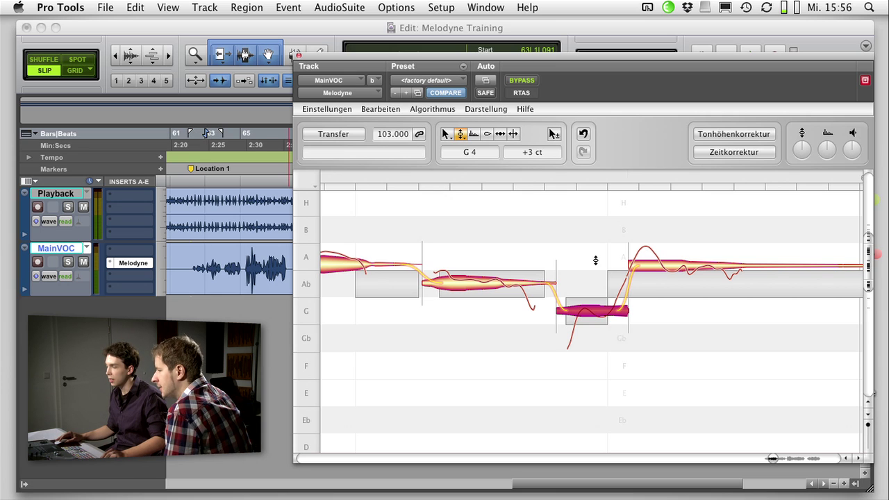
Lower the long note following the G note to Ab 4, +2 ct, and reduce its pitch drift to -163.0 %
left_click(667, 268)
left_click_drag(667, 270, 670, 284)
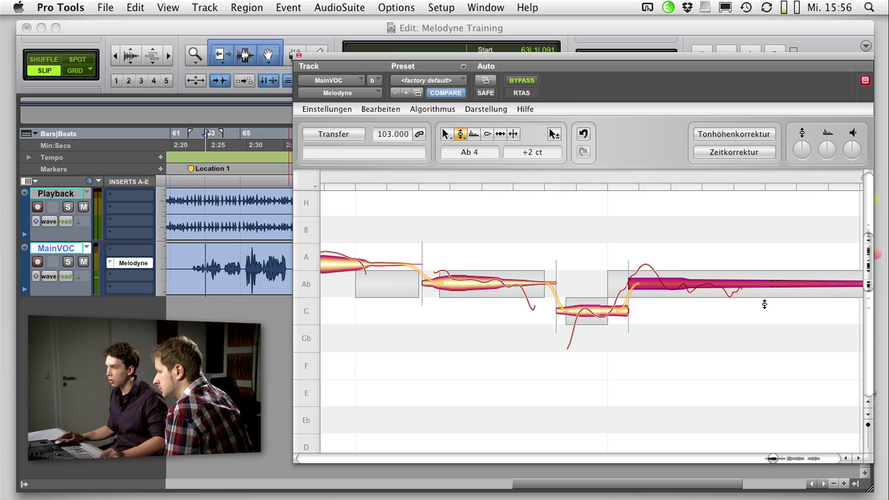
right_click(657, 283)
left_click(657, 283)
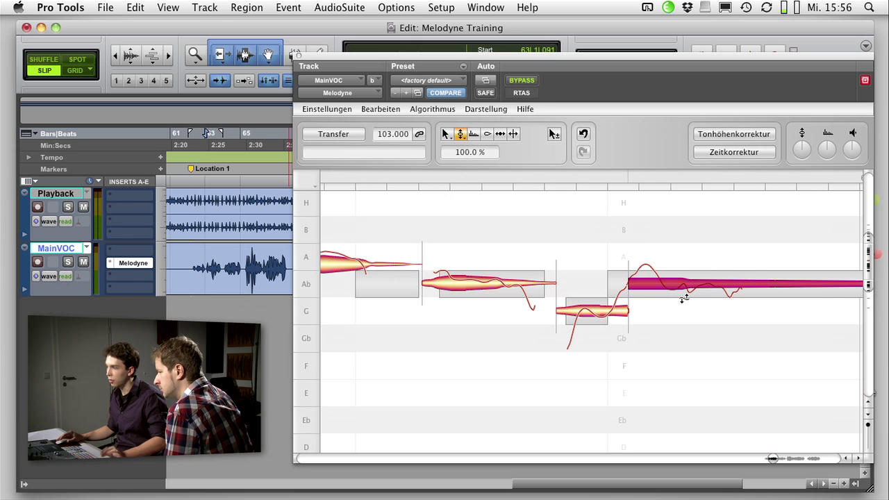
left_click_drag(671, 288, 696, 323)
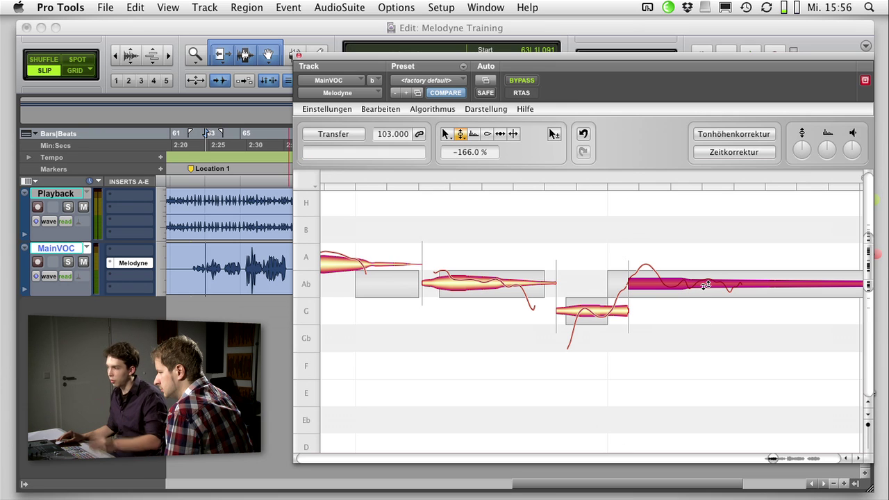
key("space")
left_click_drag(678, 285, 643, 283)
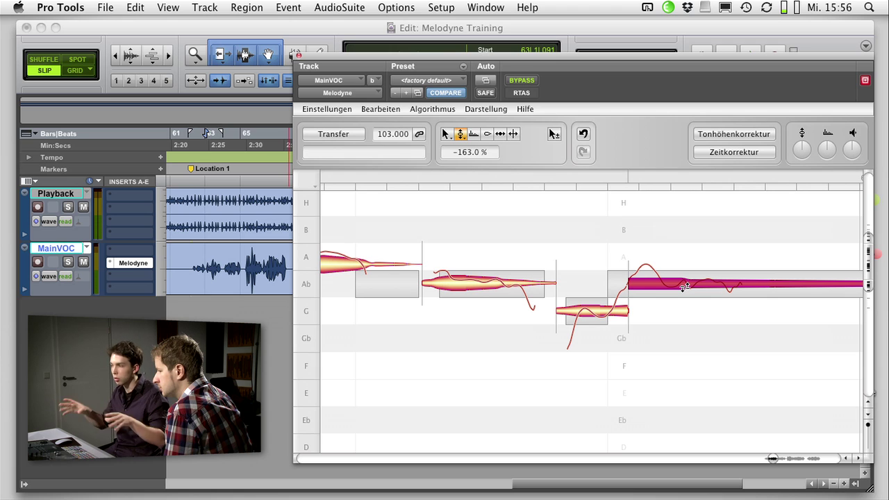
Return to the pitch tool and listen to the corrected long Ab note
right_click(660, 332)
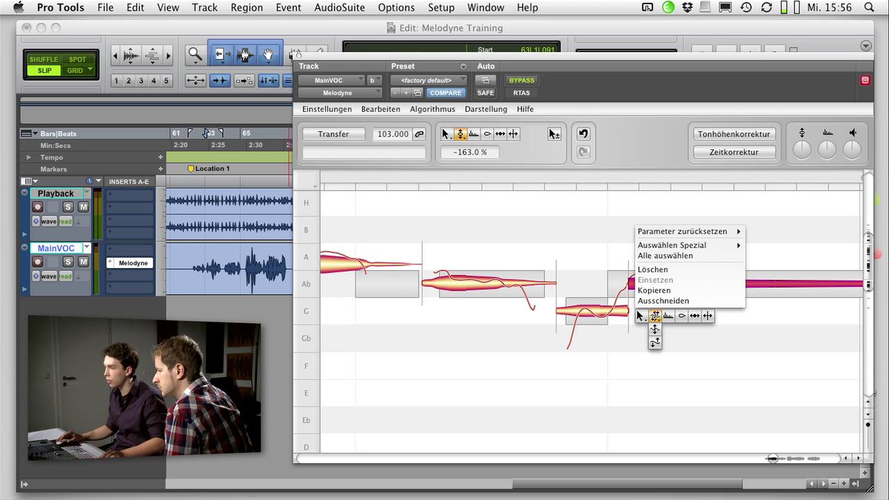
left_click(661, 332)
key("space")
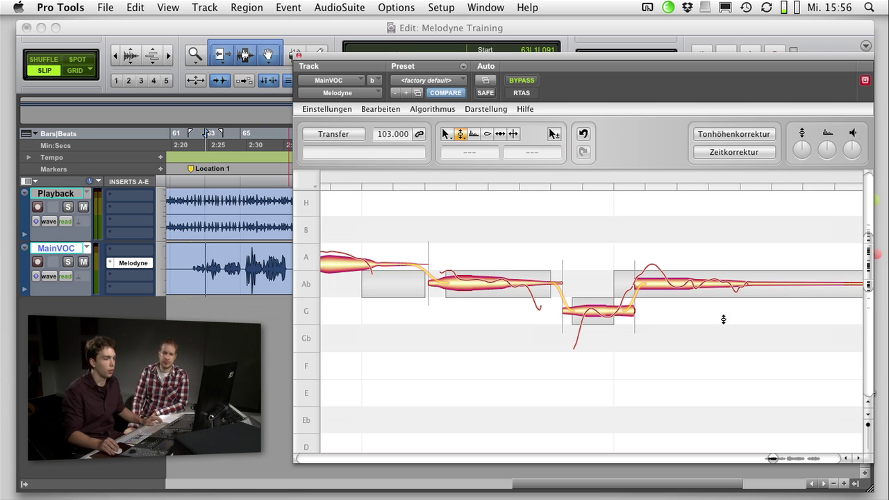
Try flattening the start of the long Ab note further by taking its pitch drift to -434.0 %
right_click(635, 277)
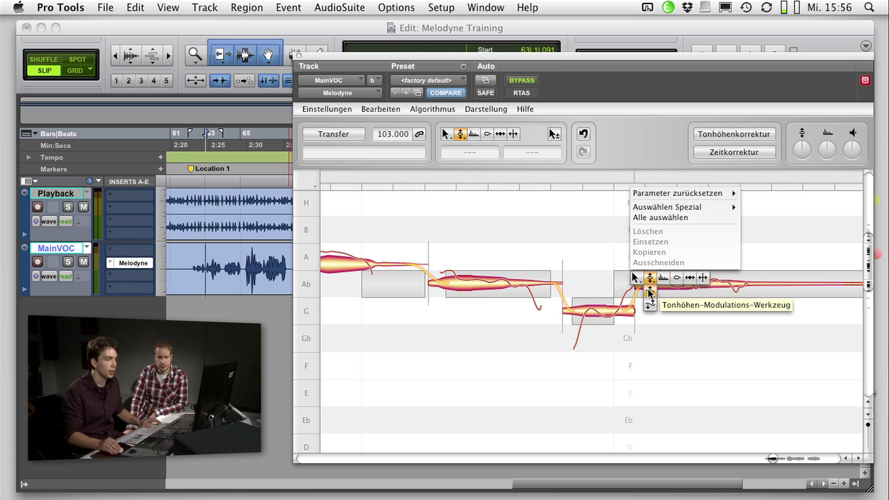
left_click(650, 278)
left_click_drag(658, 281, 674, 312)
right_click(669, 286)
left_click(669, 285)
left_click_drag(657, 281, 655, 377)
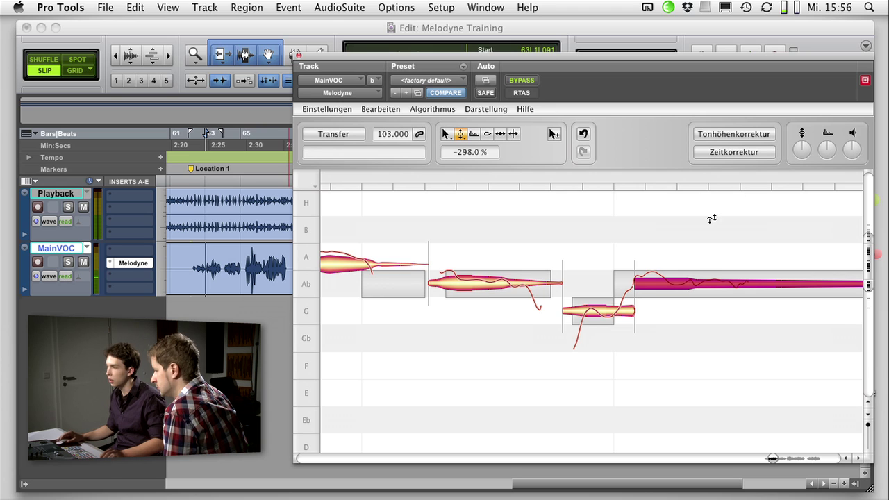
left_click_drag(693, 281, 687, 379)
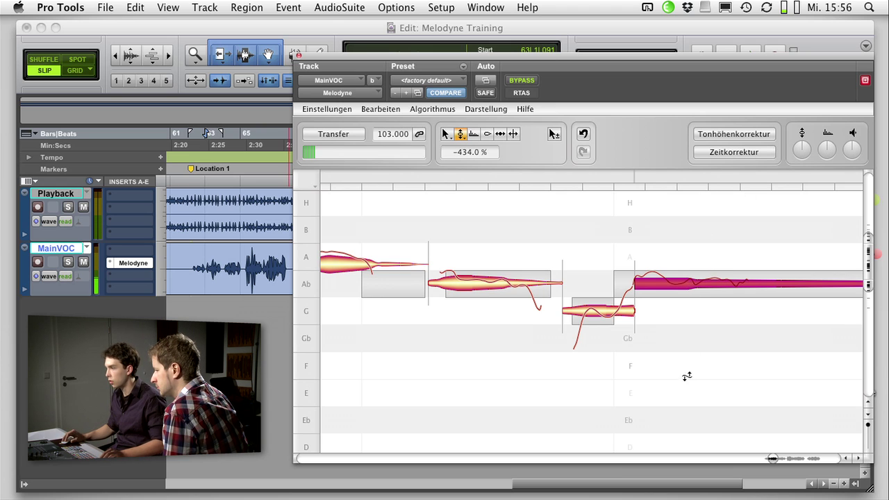
Switch back to the pitch tool, try the long note at Ab 4, -5 ct, and play the passage
right_click(720, 311)
left_click(720, 313)
left_click(696, 287)
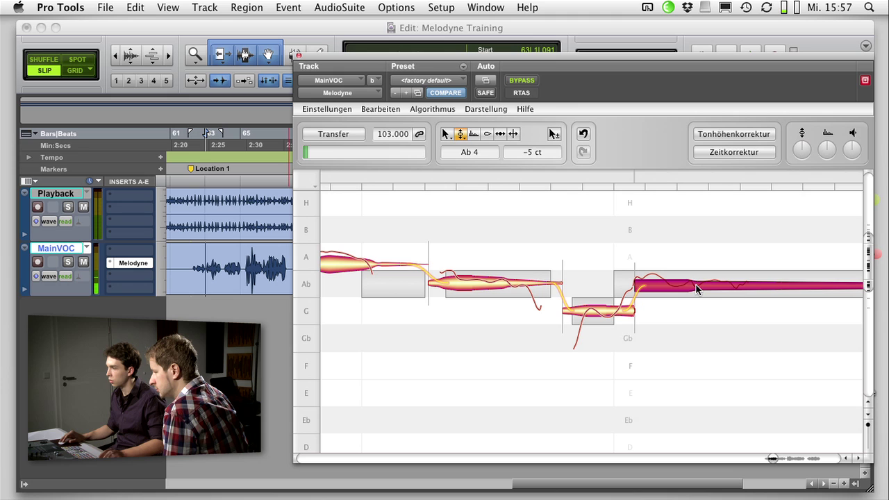
left_click(398, 222)
key("space")
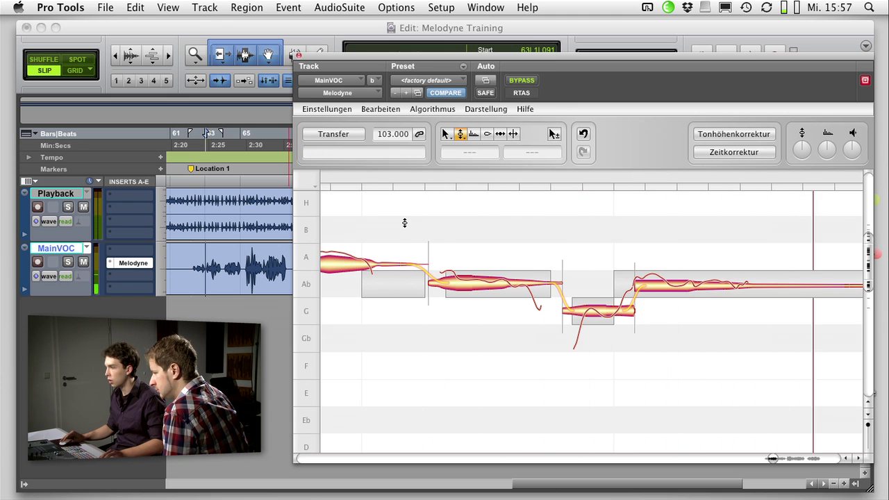
key("space")
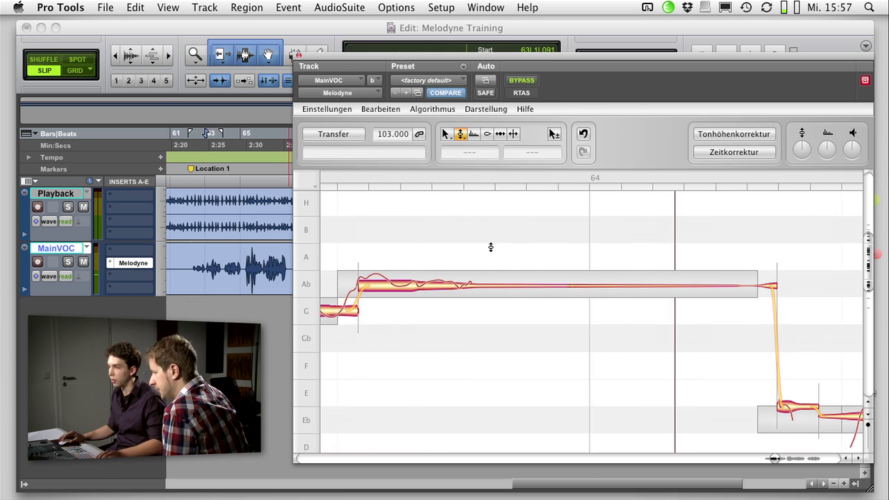
Undo the last pitch and pitch drift changes on the long Ab note
left_click(584, 134)
left_click(584, 133)
left_click(583, 133)
Split the long Ab note shortly after its beginning, behind the overshooting pitch peak, with the note separation tool
right_click(503, 239)
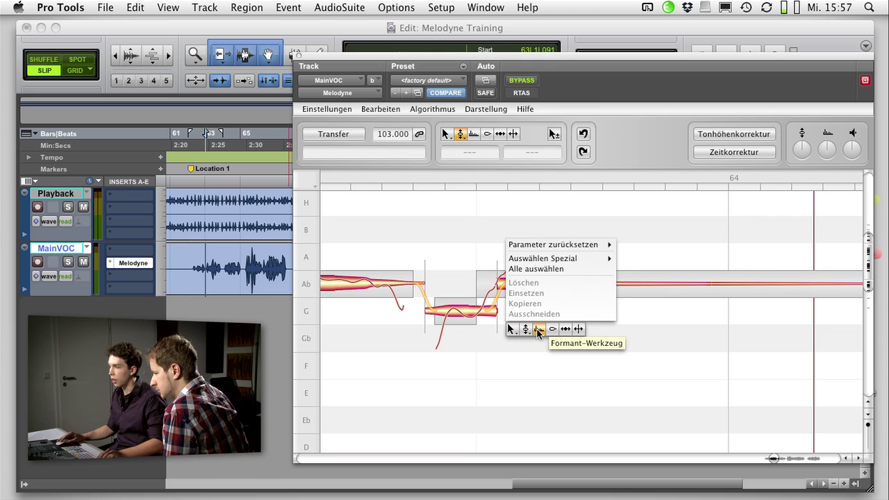
left_click(568, 332)
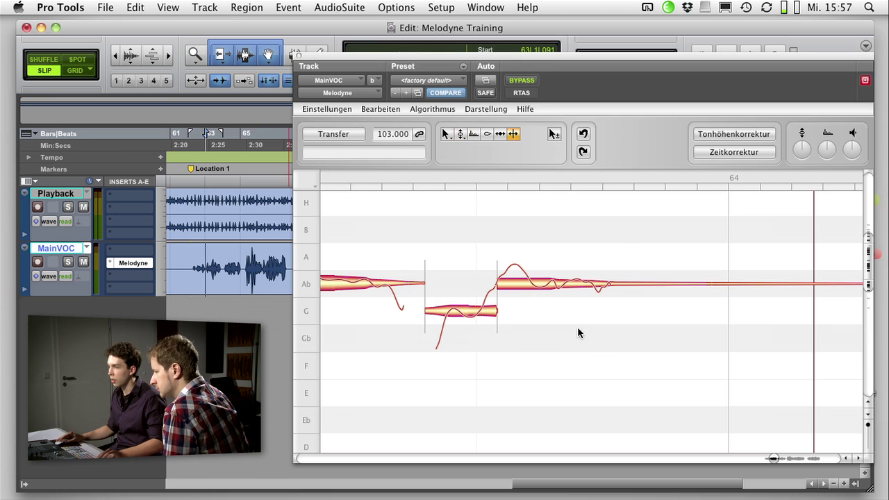
left_click(529, 283)
double_click(530, 283)
With the pitch tool, set the split note's short front part to Ab 4, +6 ct and its long remainder to Ab 4, -1 ct
right_click(520, 299)
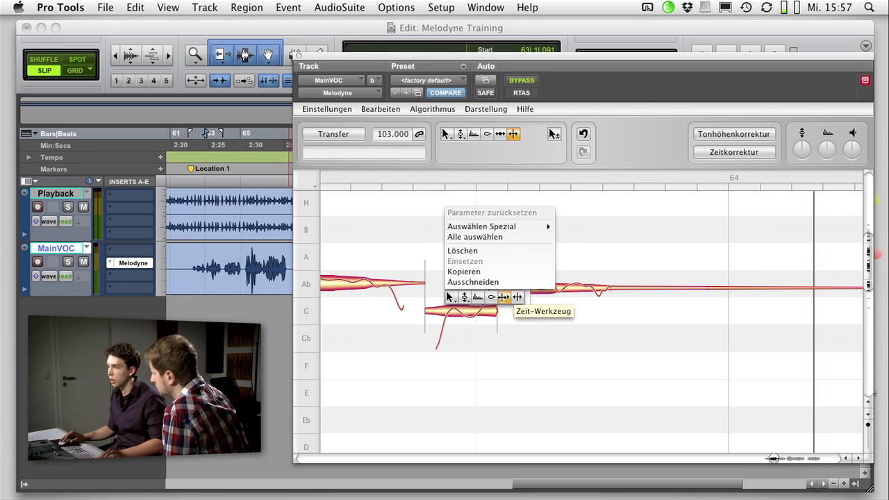
left_click(466, 297)
left_click_drag(514, 272, 513, 281)
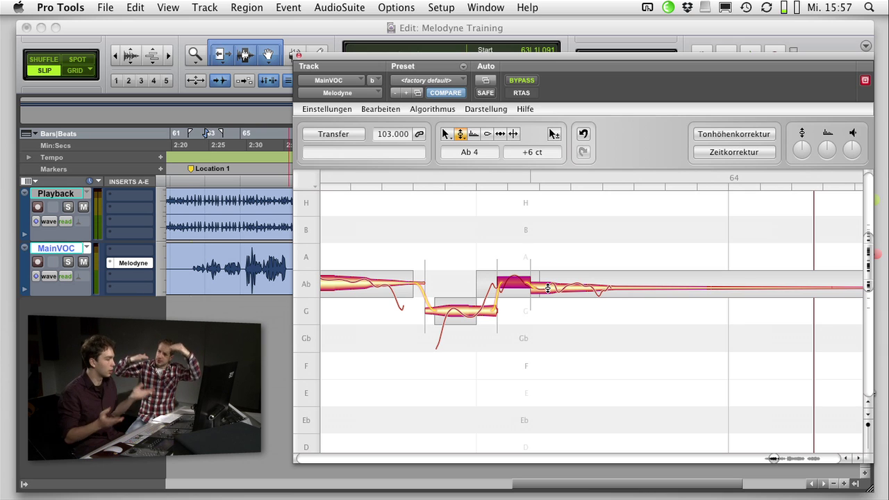
left_click_drag(548, 289, 549, 280)
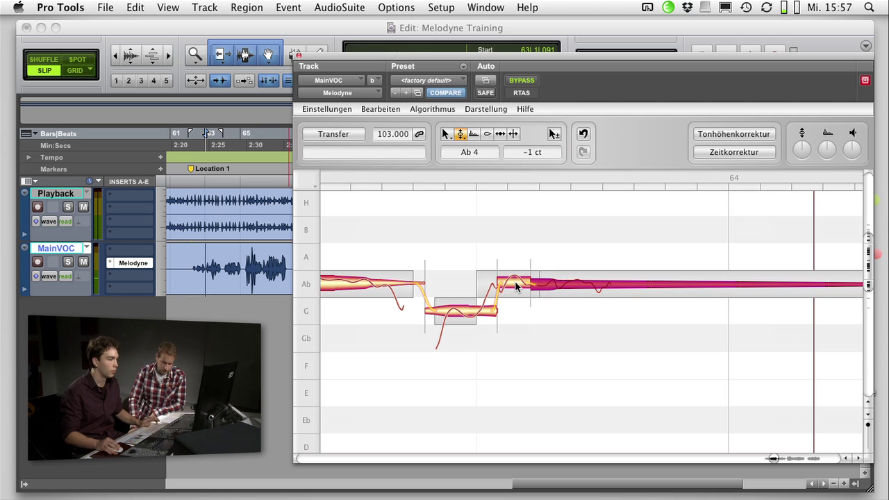
left_click(516, 285)
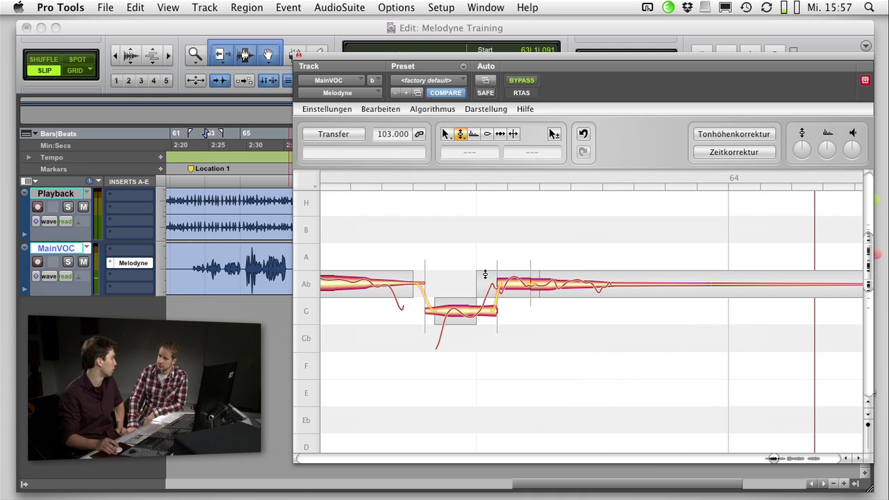
Play the phrase from before the split Ab note into the following Eb notes to check the transitions by ear
scroll(322, 231, "left", 10)
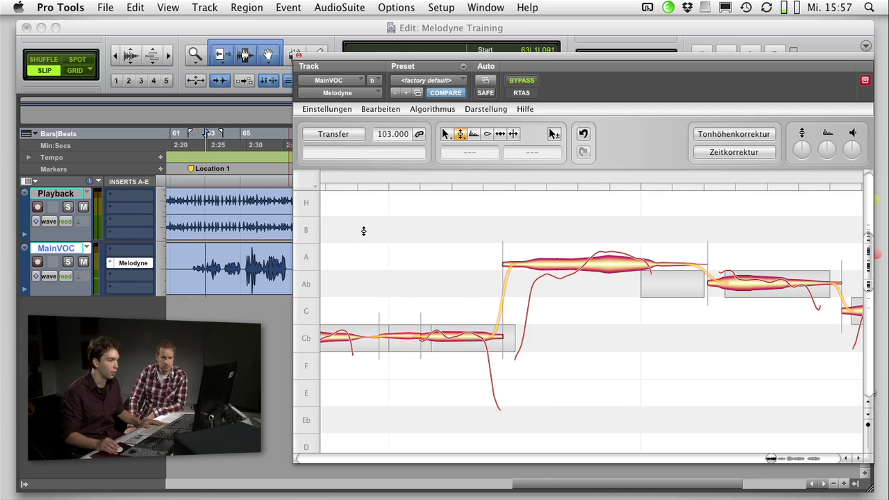
key("space")
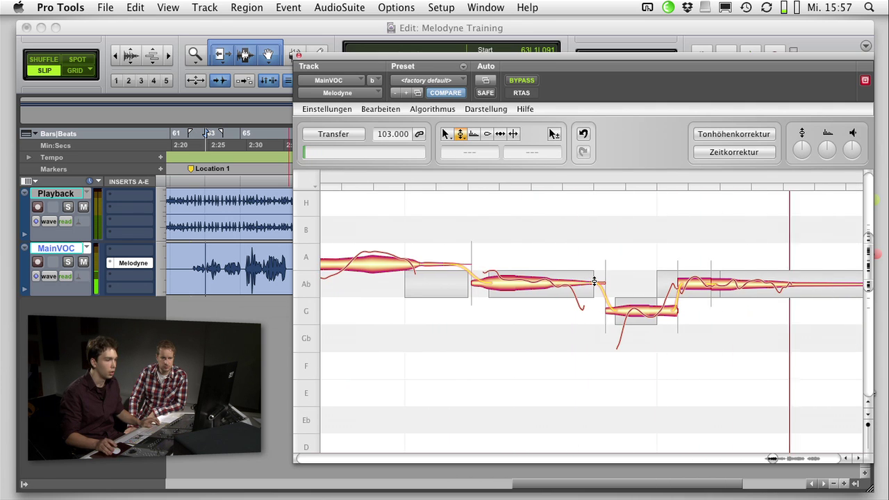
scroll(514, 284, "left", 5)
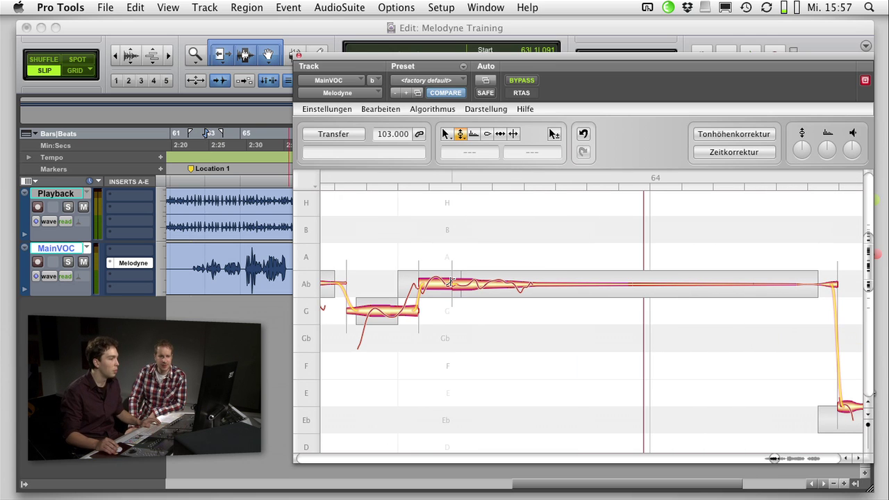
key("space")
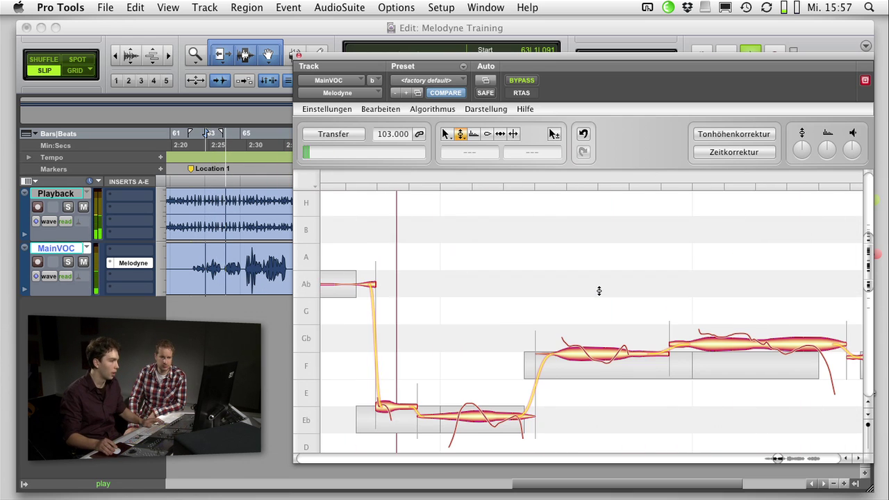
scroll(598, 290, "left", 7)
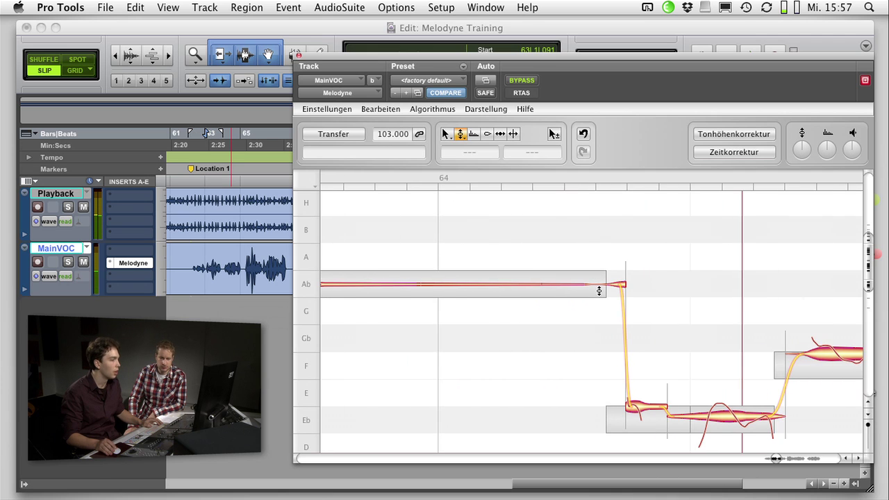